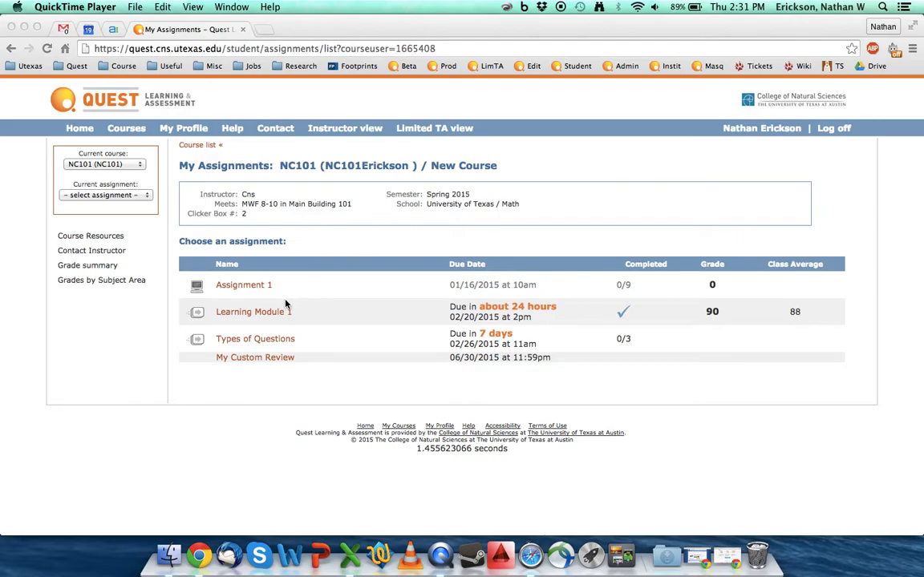
Step: Open the Types of Questions learning module and advance to the Short Answer question on slide 2
left_click(261, 342)
left_click(261, 341)
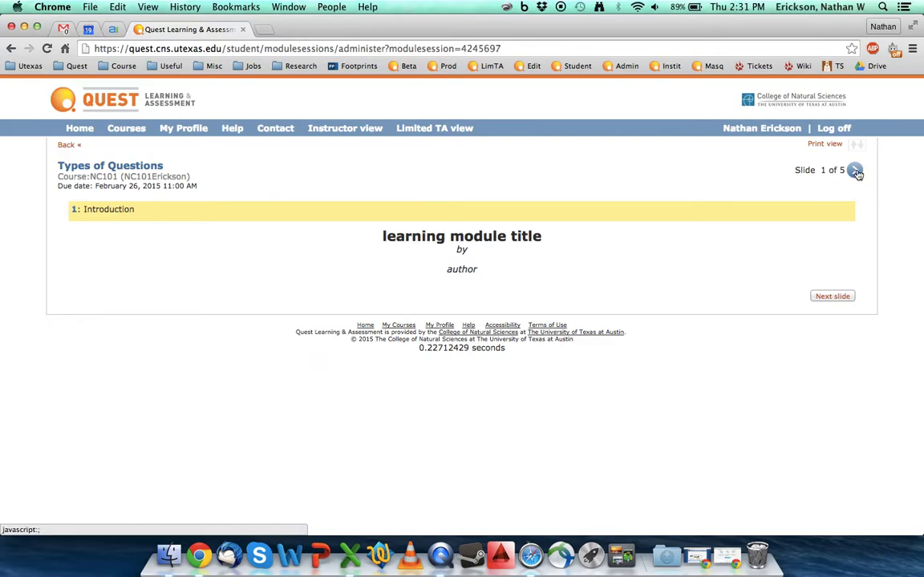
left_click(855, 171)
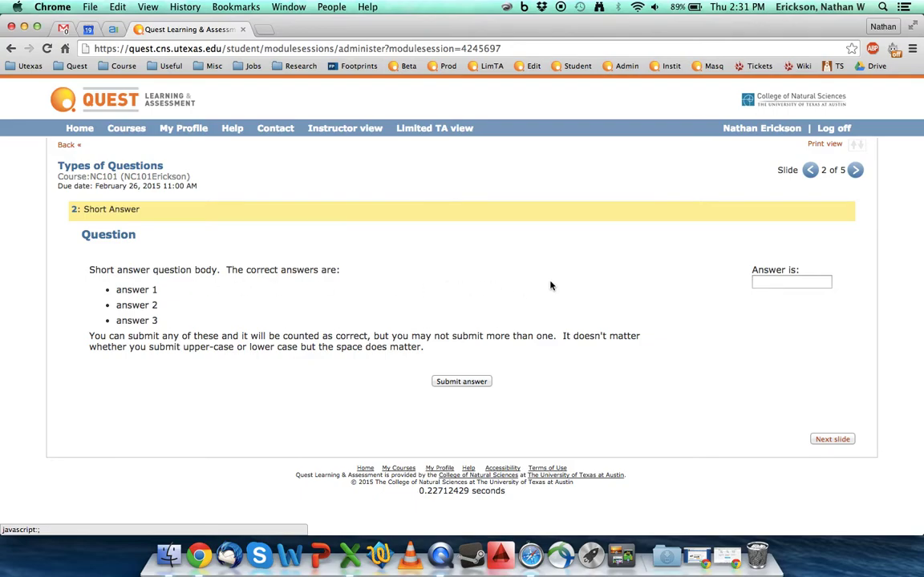
Step: Try submitting "answer1", without a space, as the response to the Short Answer question
left_click(753, 283)
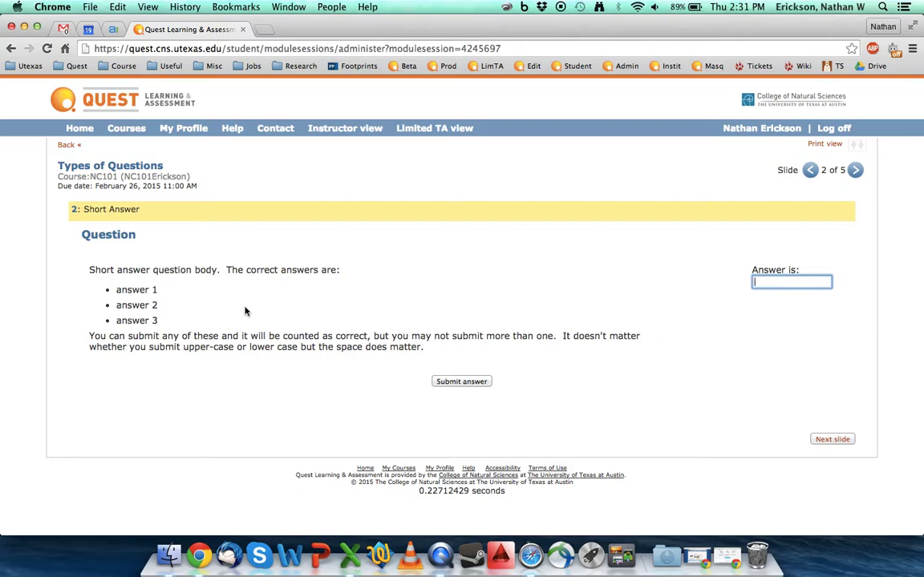
type("answer1")
left_click_drag(120, 290, 165, 289)
left_click(164, 290)
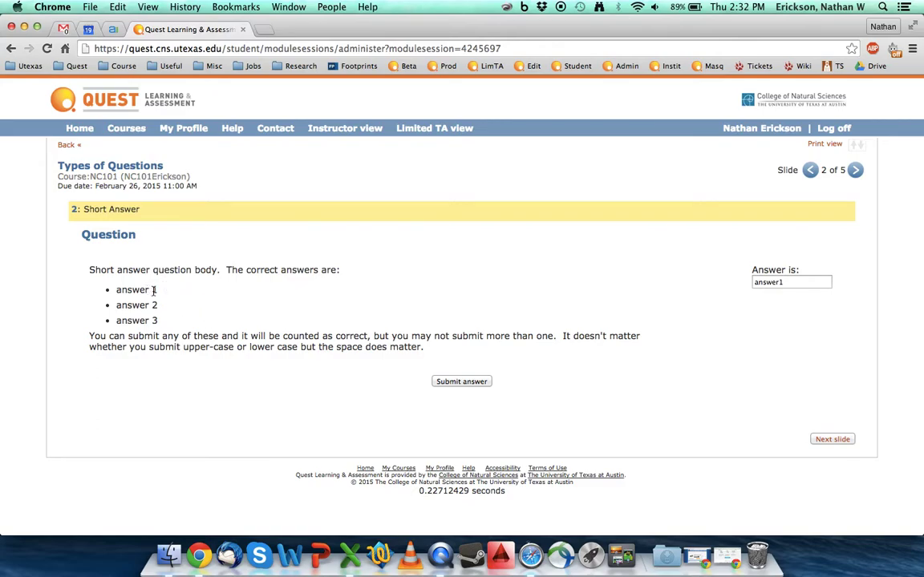
left_click_drag(755, 281, 788, 281)
left_click(788, 281)
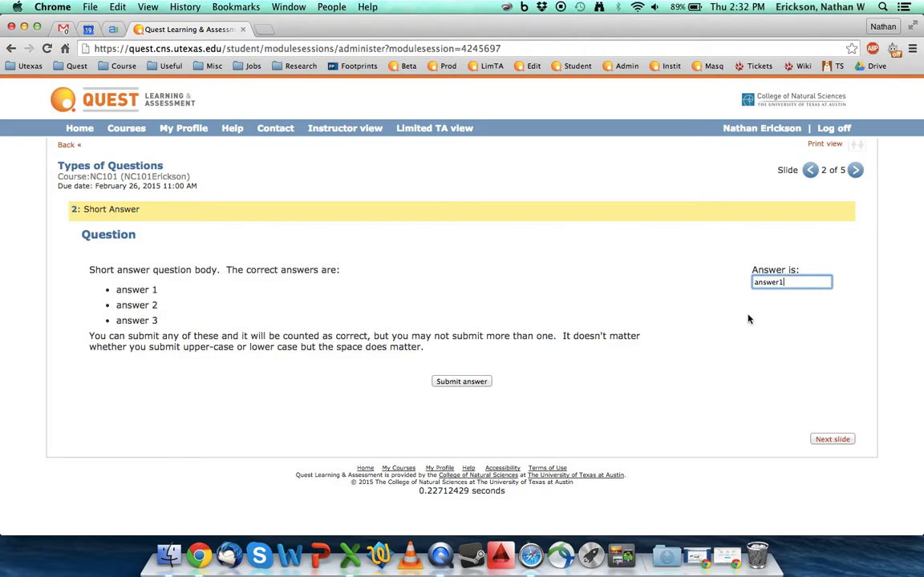
left_click(475, 383)
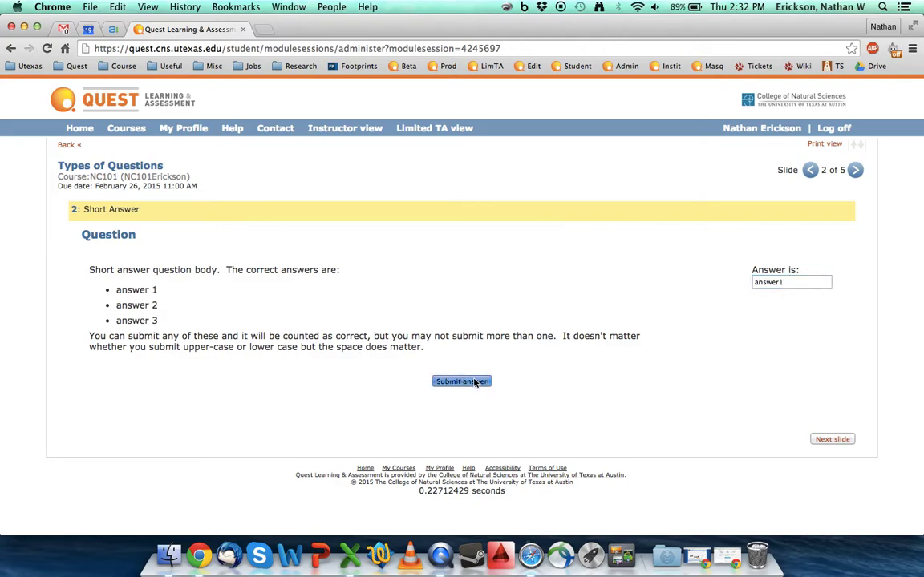
Step: Submit "answer 1" as the response to the Short Answer question and advance to the Numeric question on slide 3
left_click(762, 281)
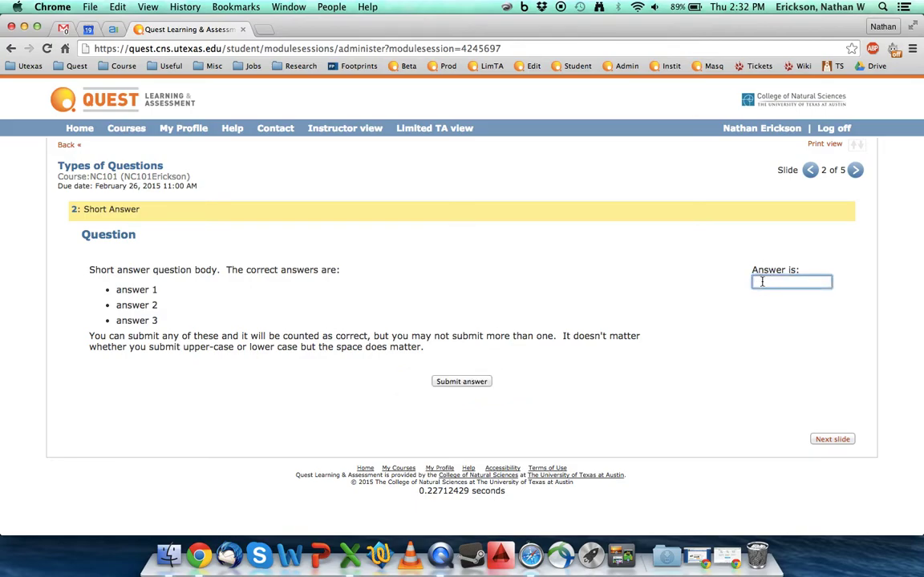
type("answer 1")
left_click(471, 384)
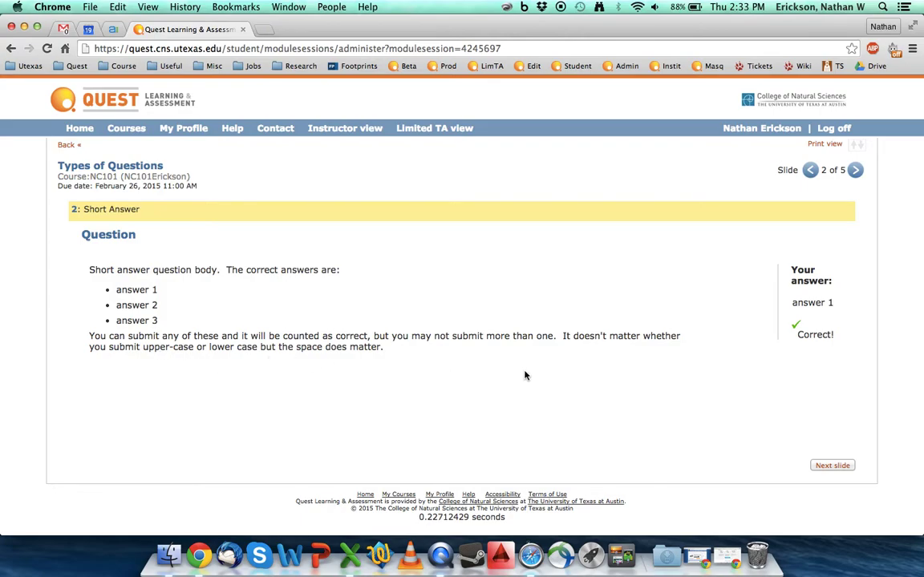
left_click(842, 469)
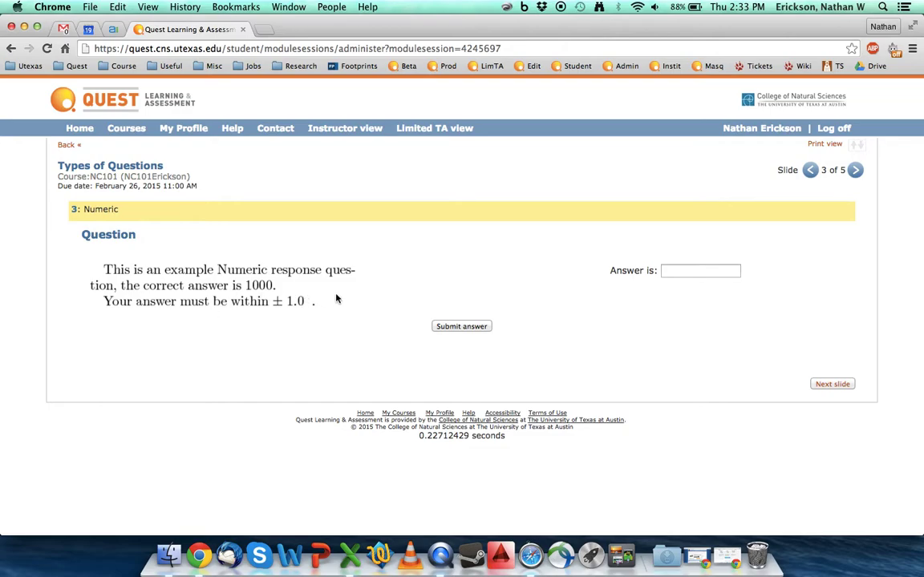
Step: Try submitting 1002 as the response to the Numeric question
left_click(680, 270)
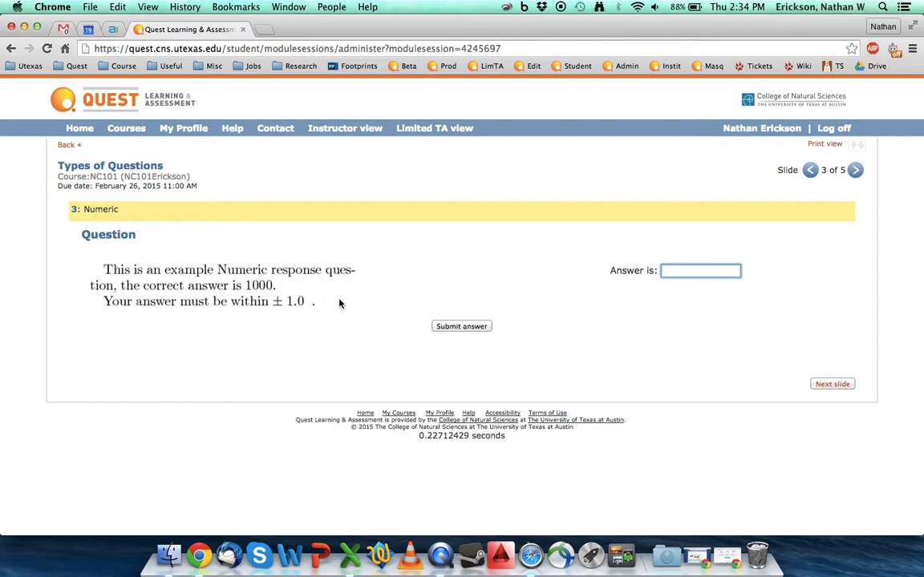
type("1002")
left_click(454, 326)
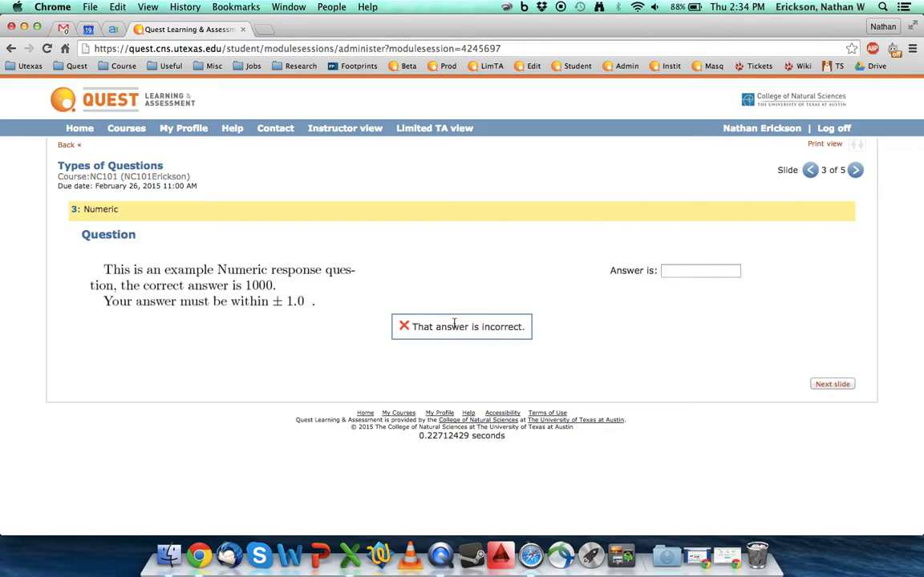
Step: Submit 1001 as the response to the Numeric question and highlight the submitted value
left_click(686, 271)
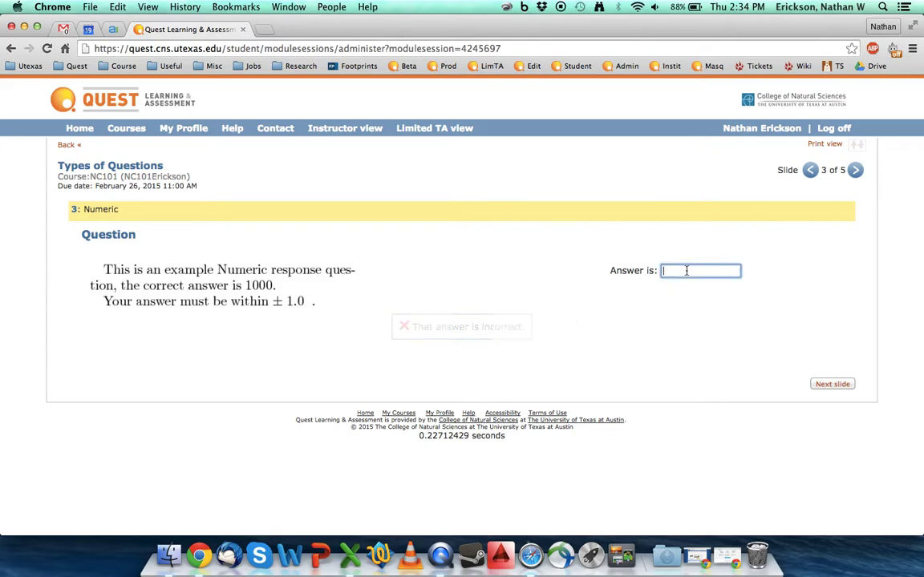
type("101")
key("BackSpace")
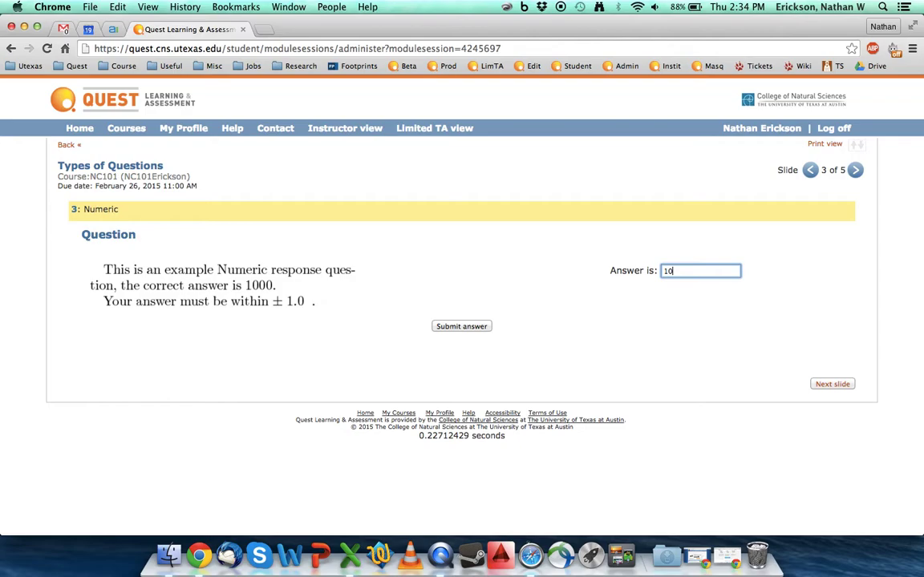
type("01")
left_click(474, 329)
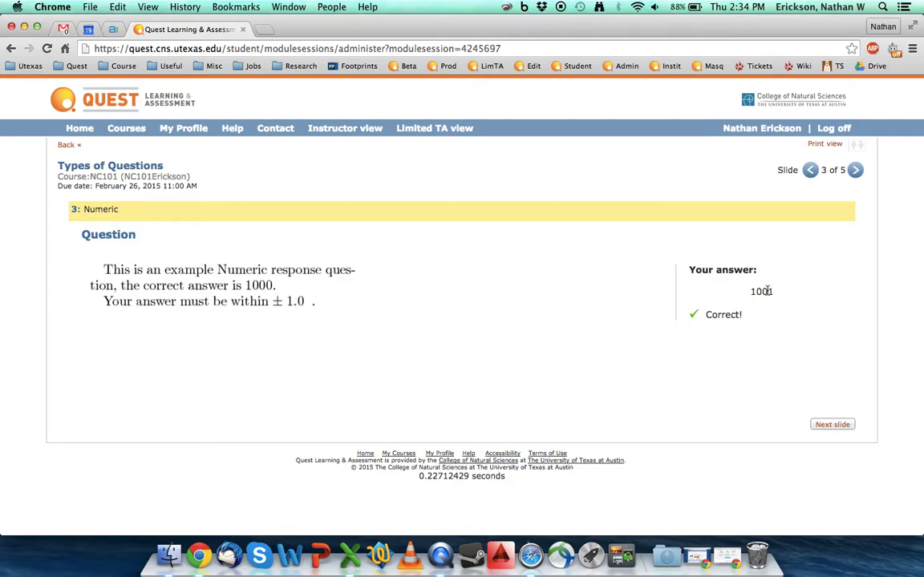
left_click_drag(769, 291, 753, 292)
Step: Advance to the Algebraic Free Response question on slide 4 and show the math symbol palette for its answer
left_click(821, 426)
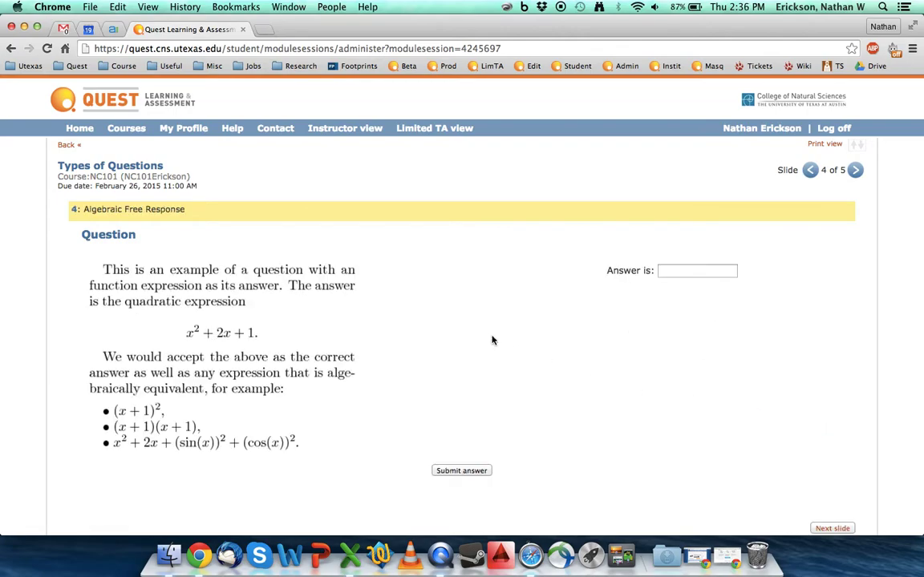
scroll(478, 331, "down", 2)
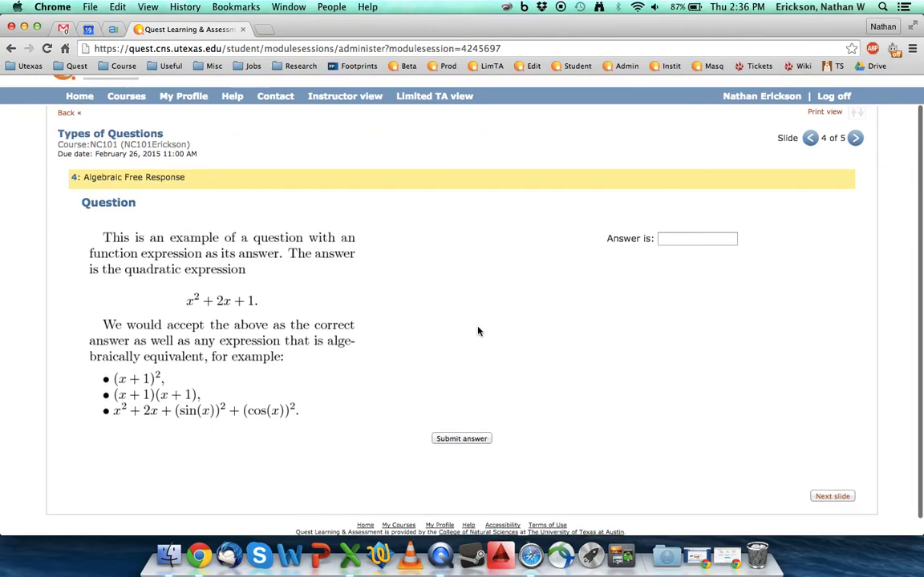
left_click(687, 231)
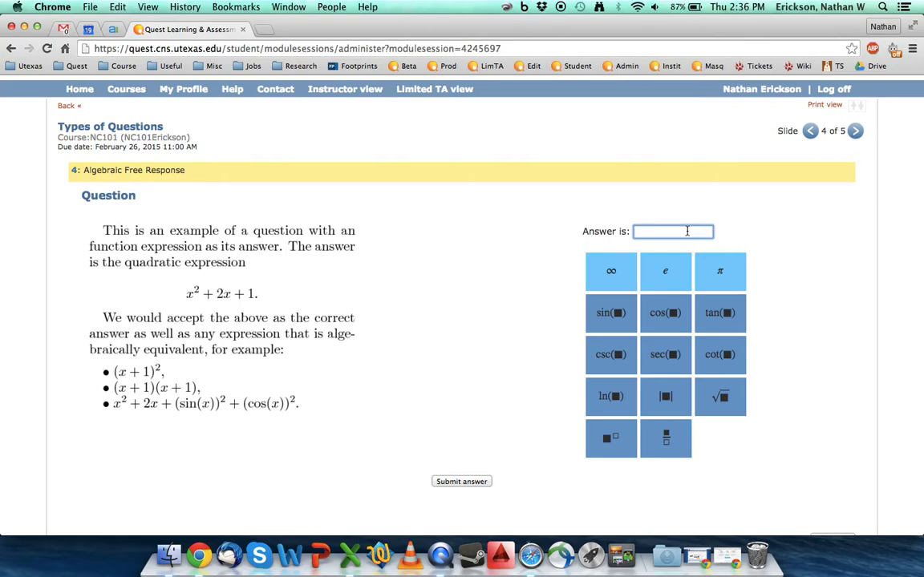
scroll(312, 338, "down", 3)
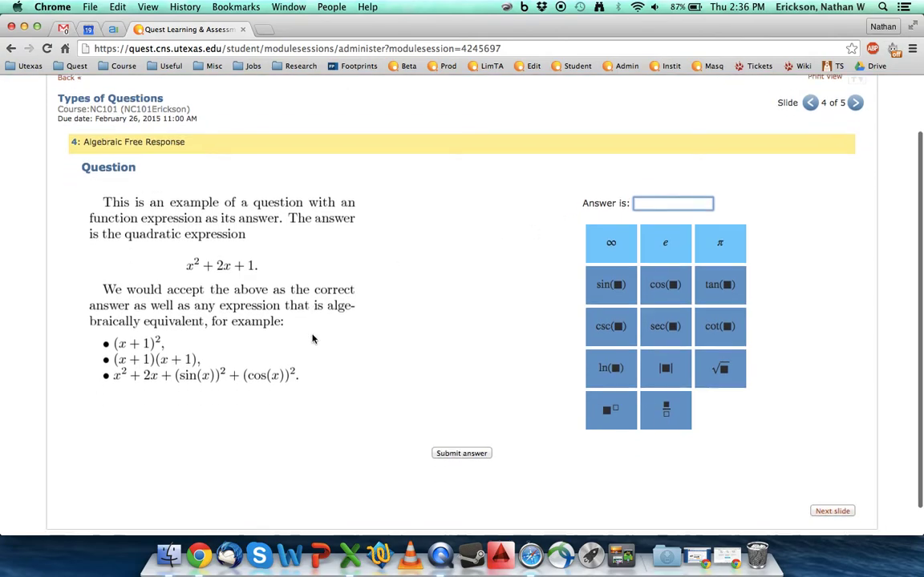
scroll(313, 337, "up", 2)
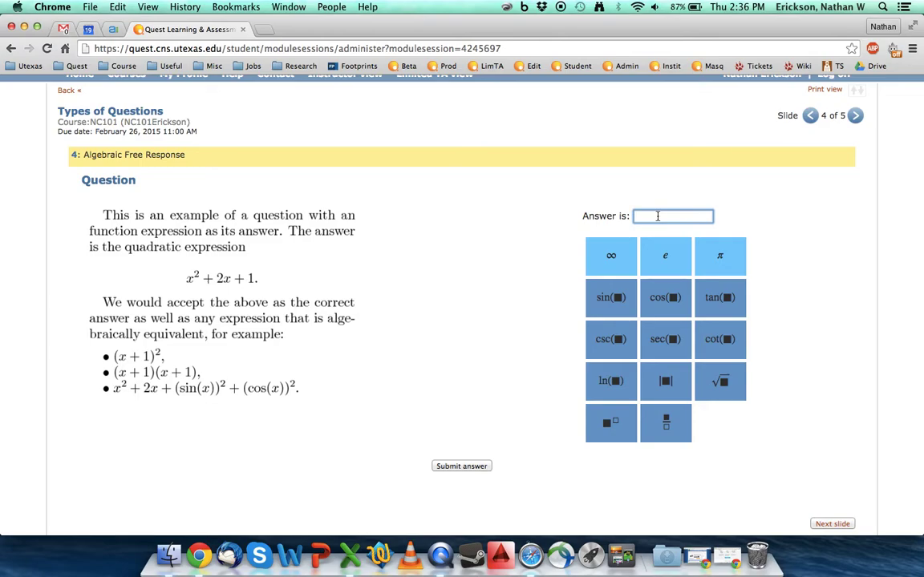
type("0")
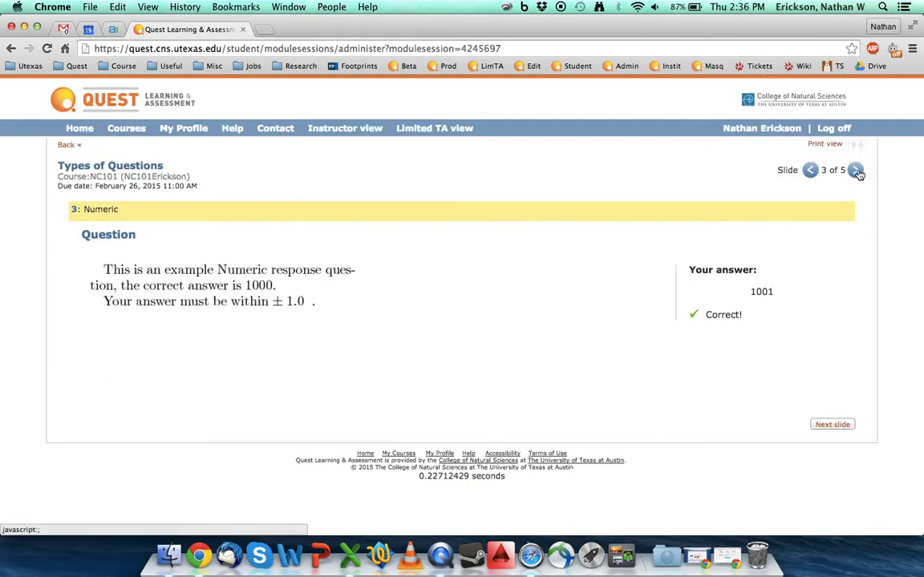
left_click(855, 170)
left_click(566, 208)
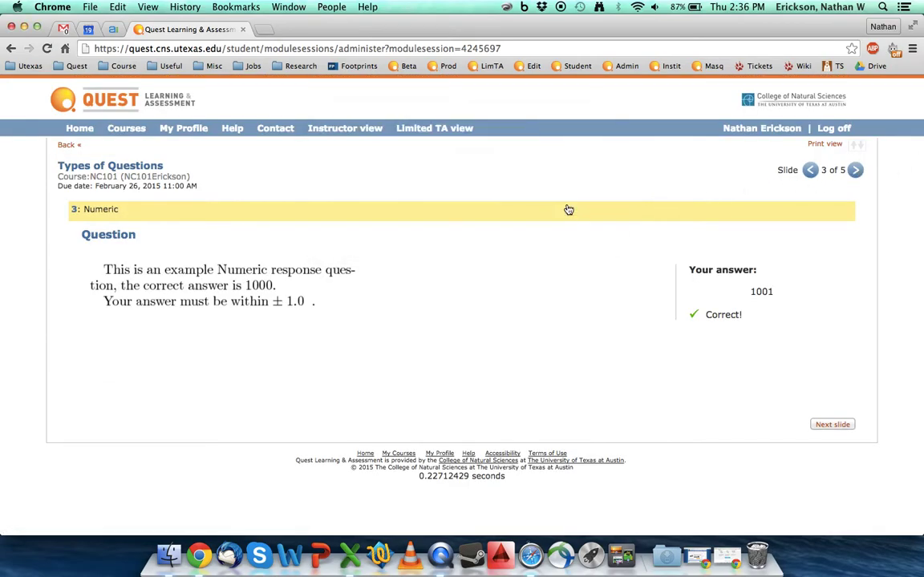
Step: Submit (1+x)^2 as the response to the Algebraic Free Response question and review the submitted expression
left_click(677, 271)
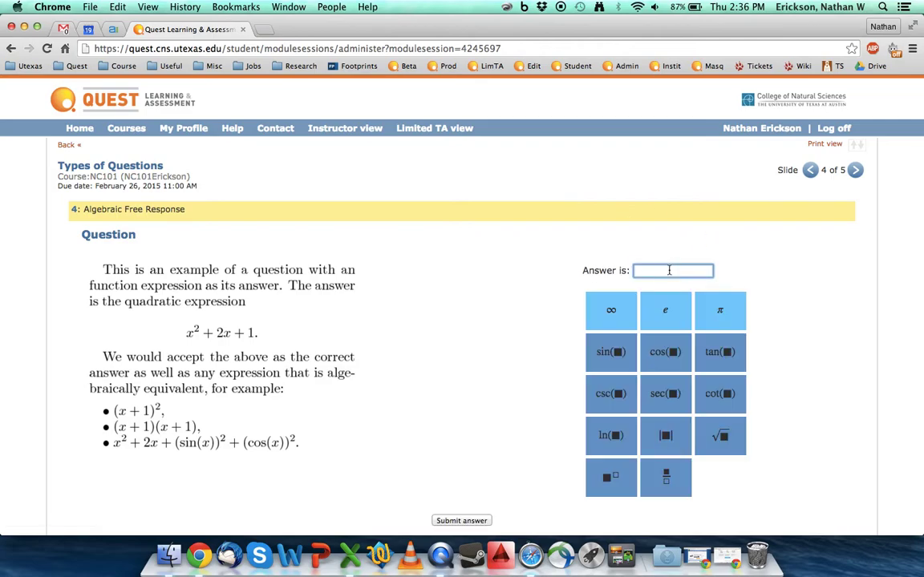
type("(")
type("x")
type("+x")
type(")")
type("^")
type("2")
left_click(453, 521)
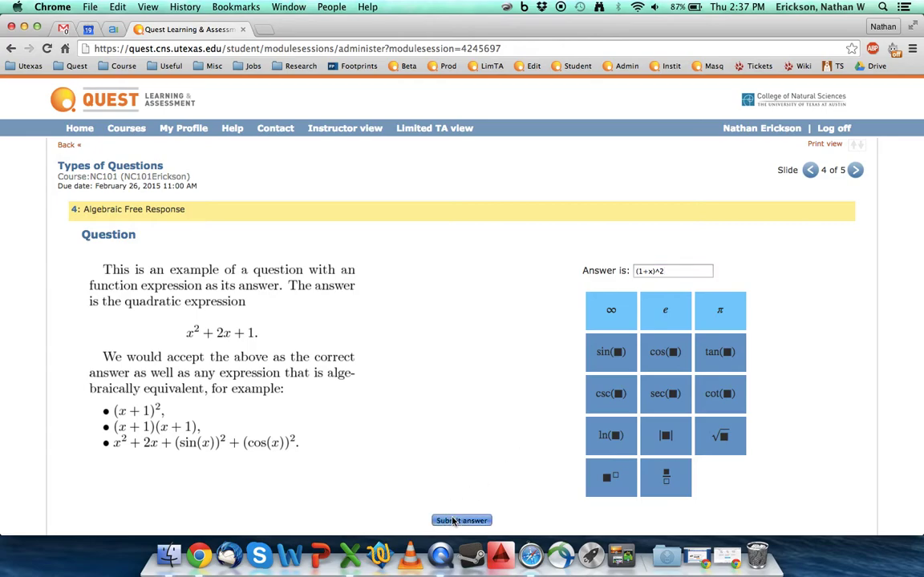
scroll(453, 513, "down", 2)
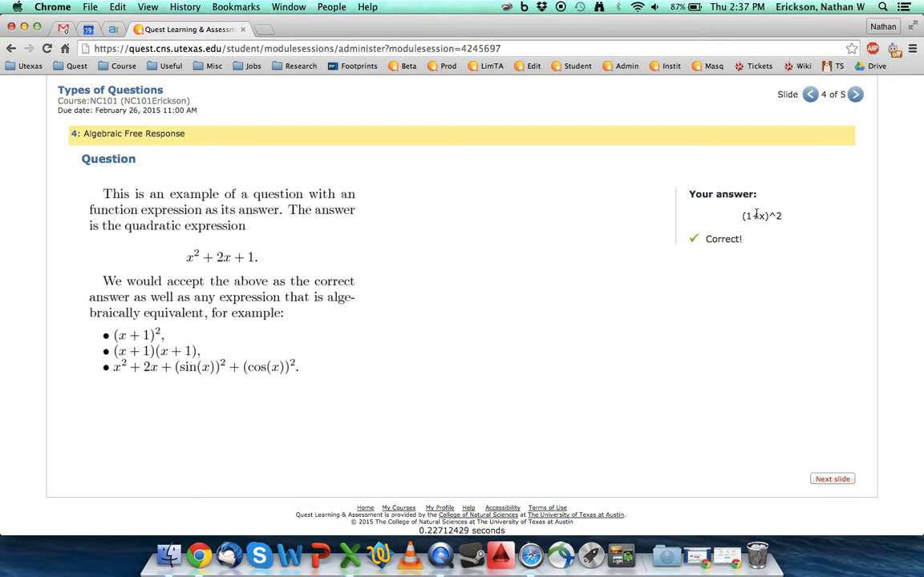
left_click_drag(743, 215, 799, 215)
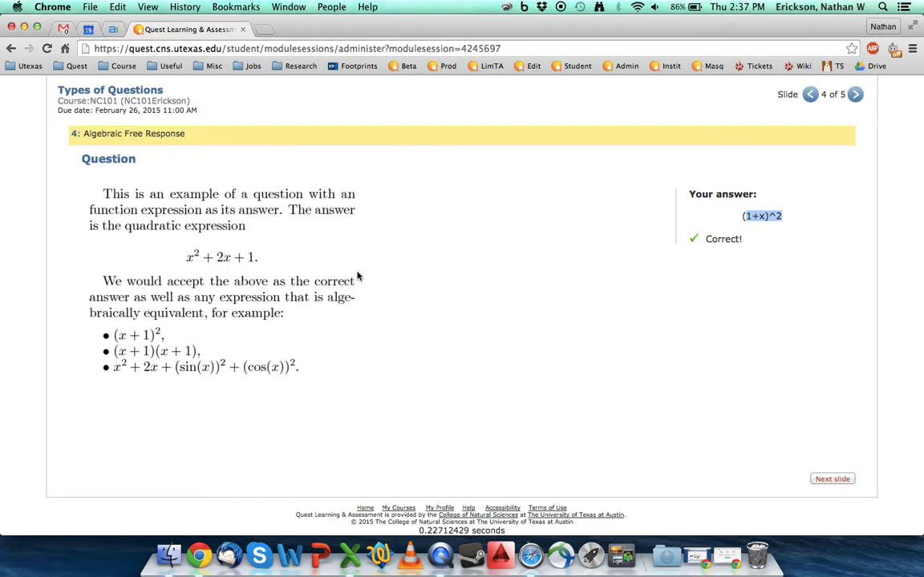
left_click(390, 288)
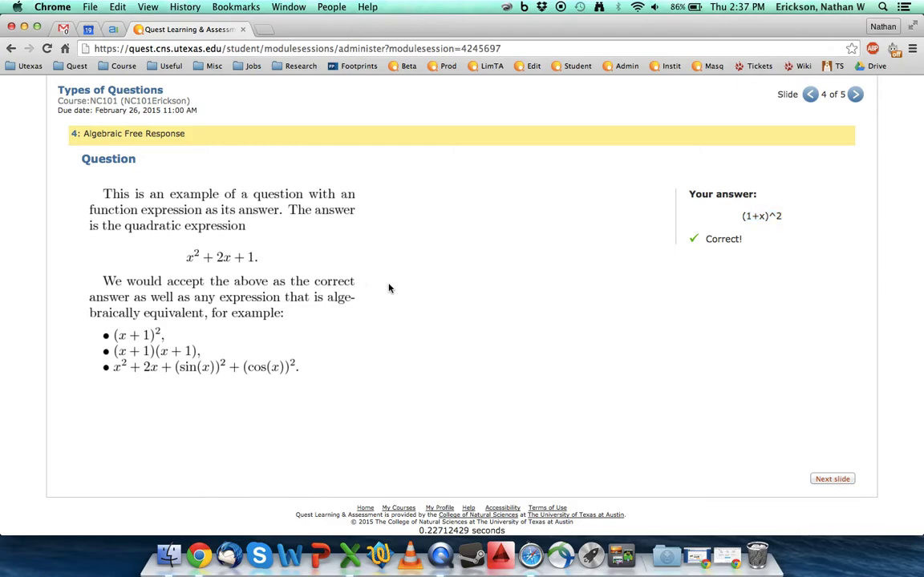